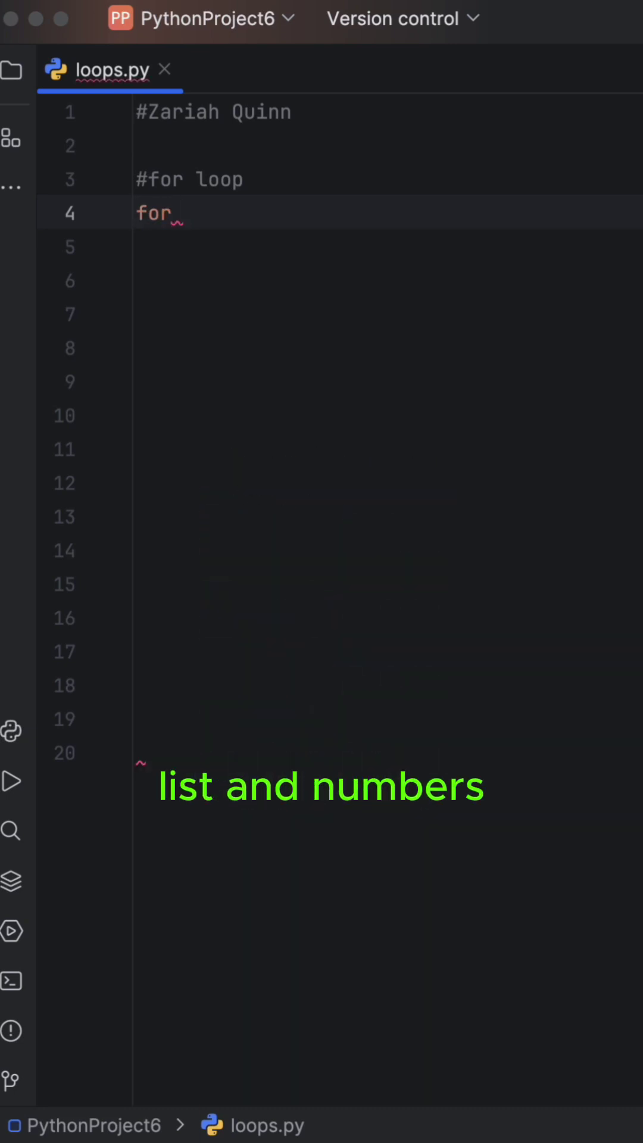
pyautogui.write('i i')
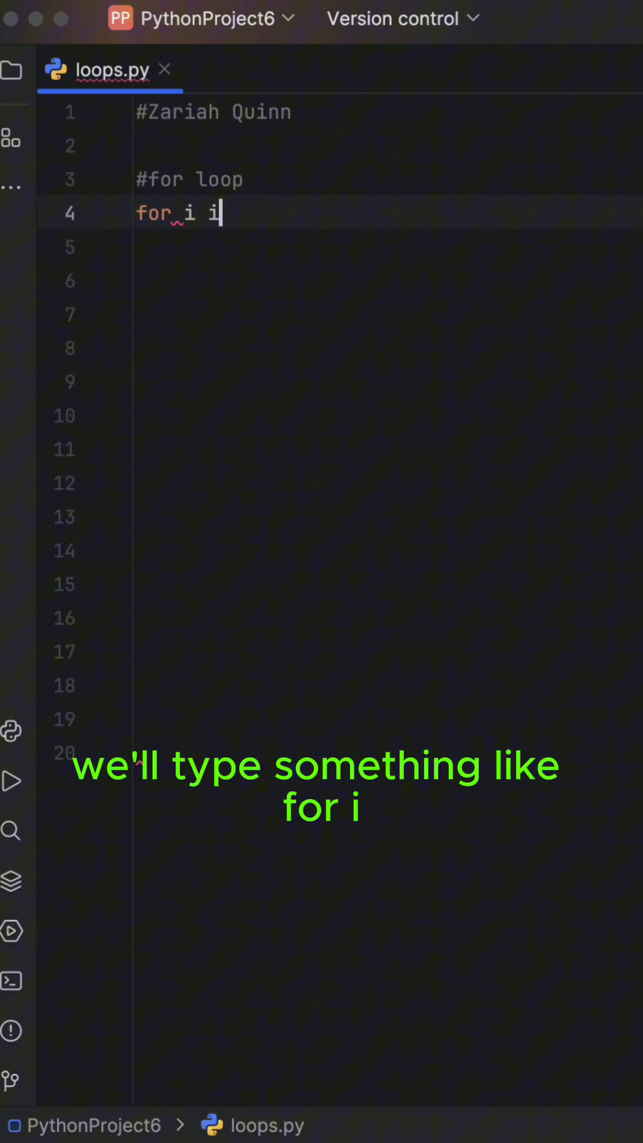
pyautogui.write('n range(1,')
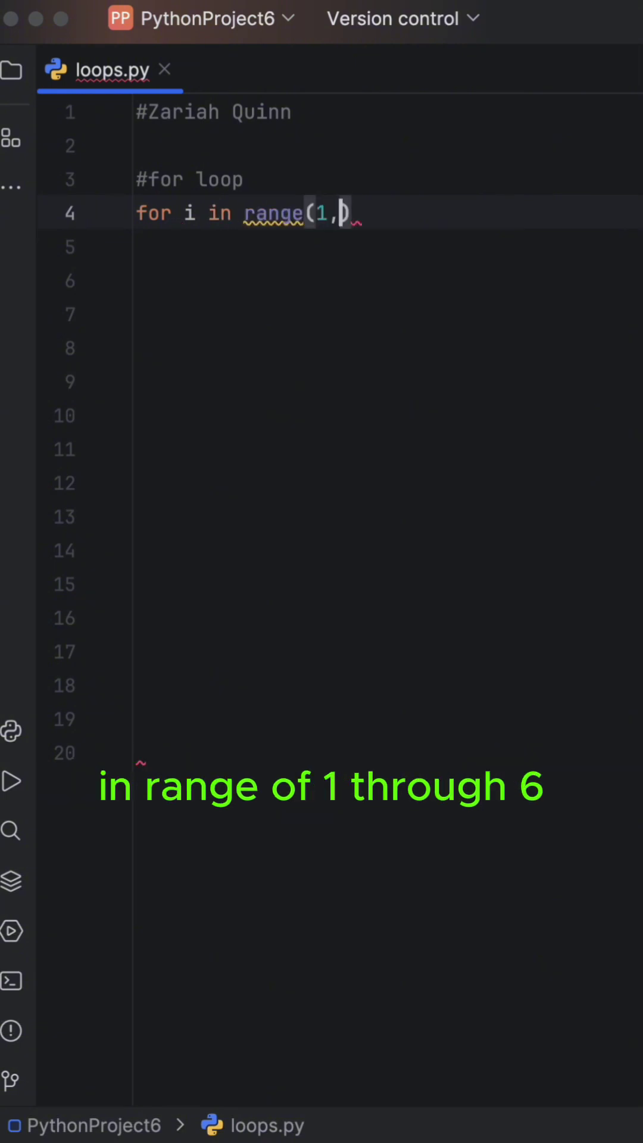
pyautogui.write('6):')
# Begin the indented print(i) body of the 'for i in range(1,6):' loop.
pyautogui.press('Return')
pyautogui.write('print')
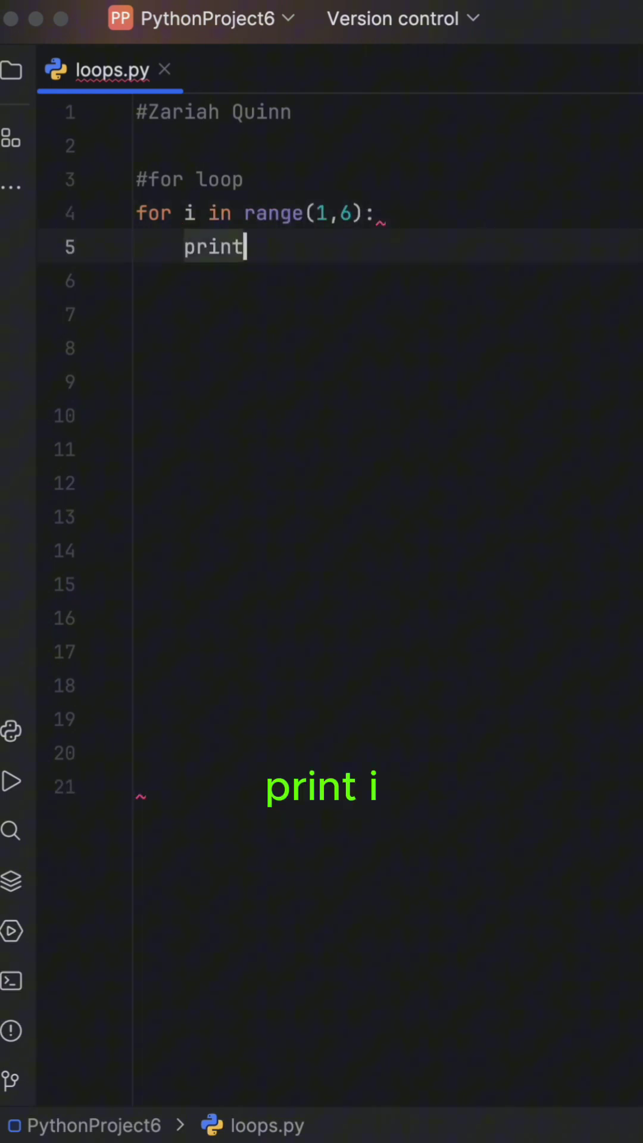
pyautogui.write('(i')
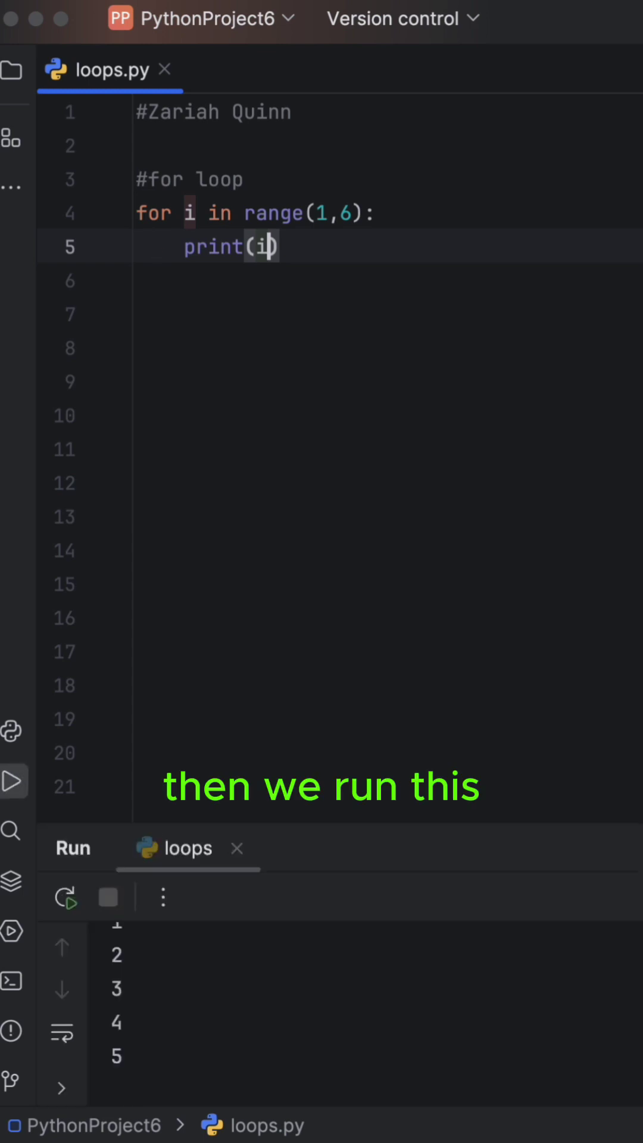
pyautogui.scroll(3, 202, 1021)
pyautogui.scroll(1, 201, 1021)
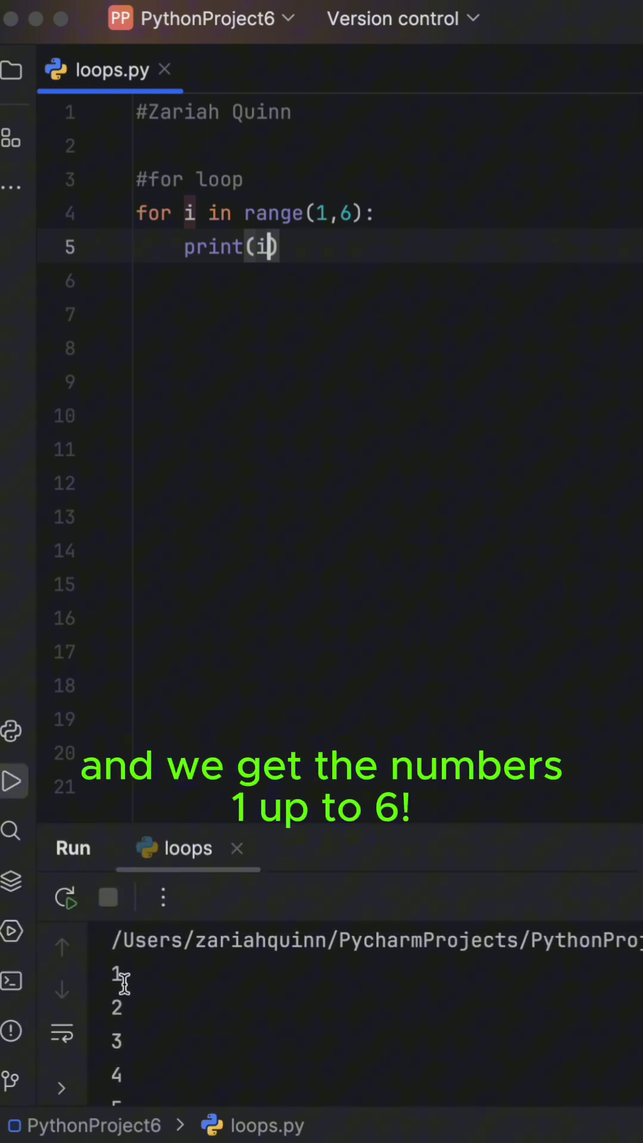
pyautogui.scroll(-3, 123, 982)
pyautogui.moveTo(146, 991); pyautogui.dragTo(99, 991)
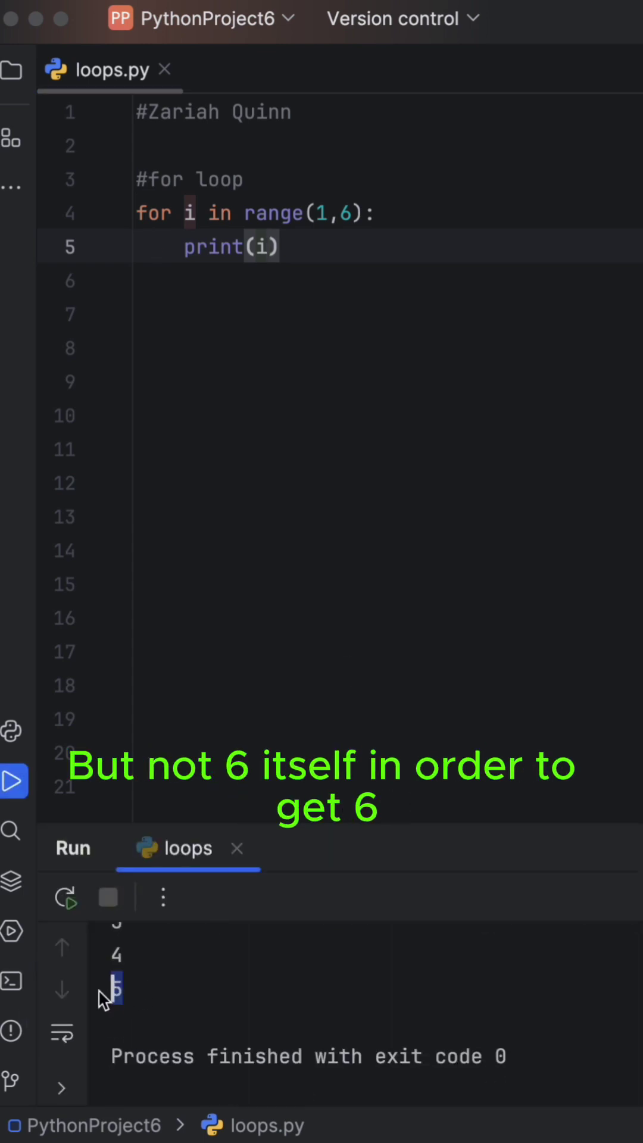
# Change range(1,6) to range(1,7), re-run, and select the final 6 in the output.
pyautogui.click(354, 214)
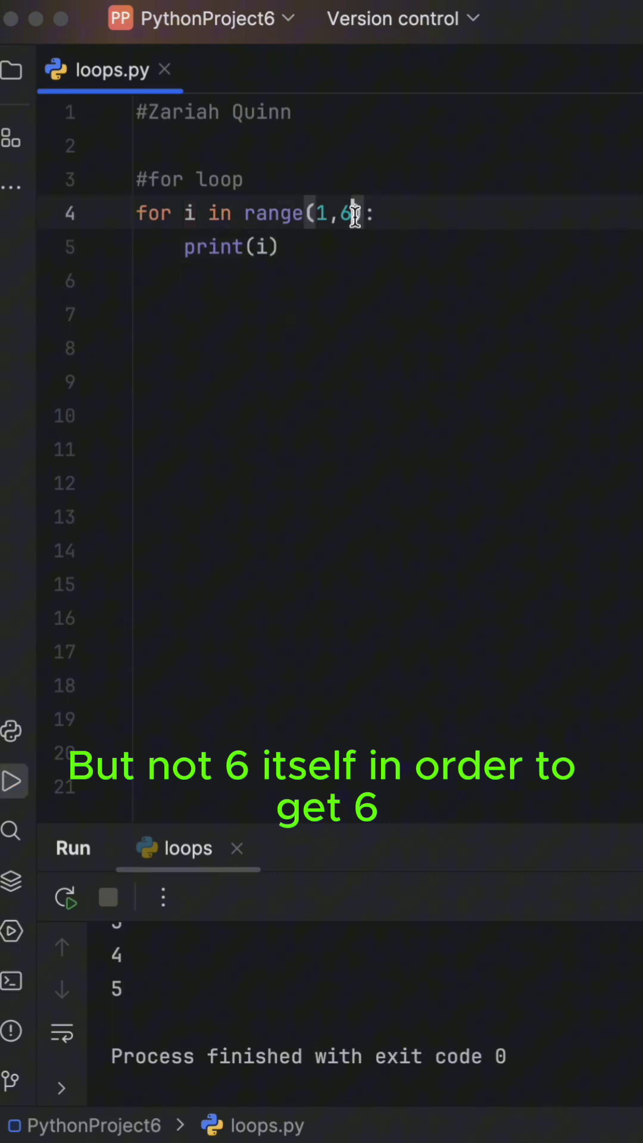
pyautogui.press('BackSpace')
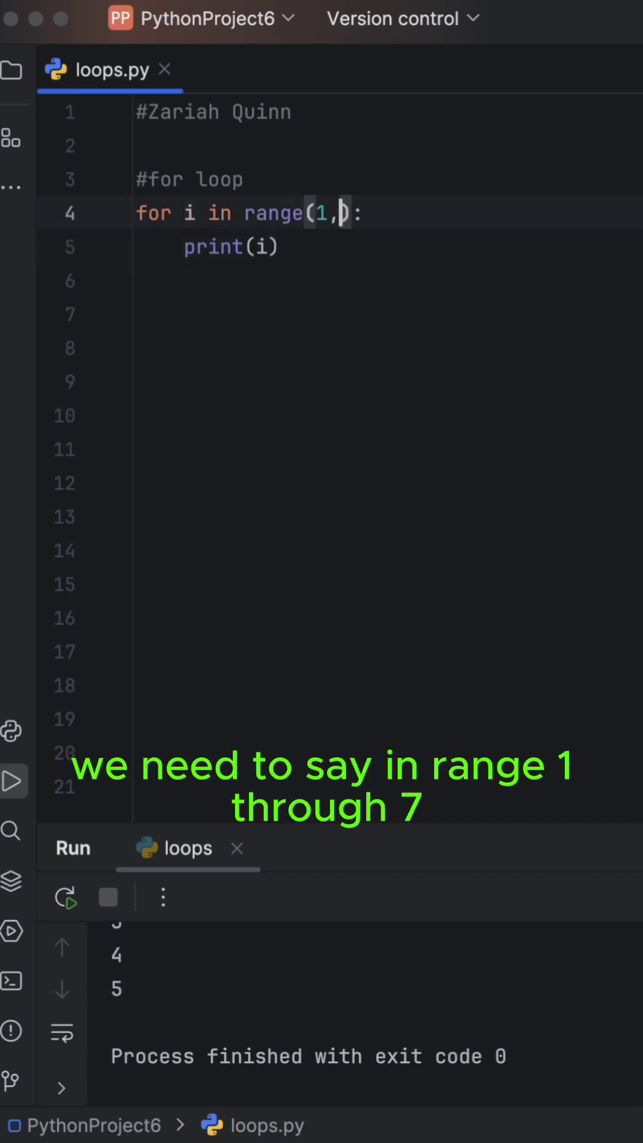
pyautogui.write('7')
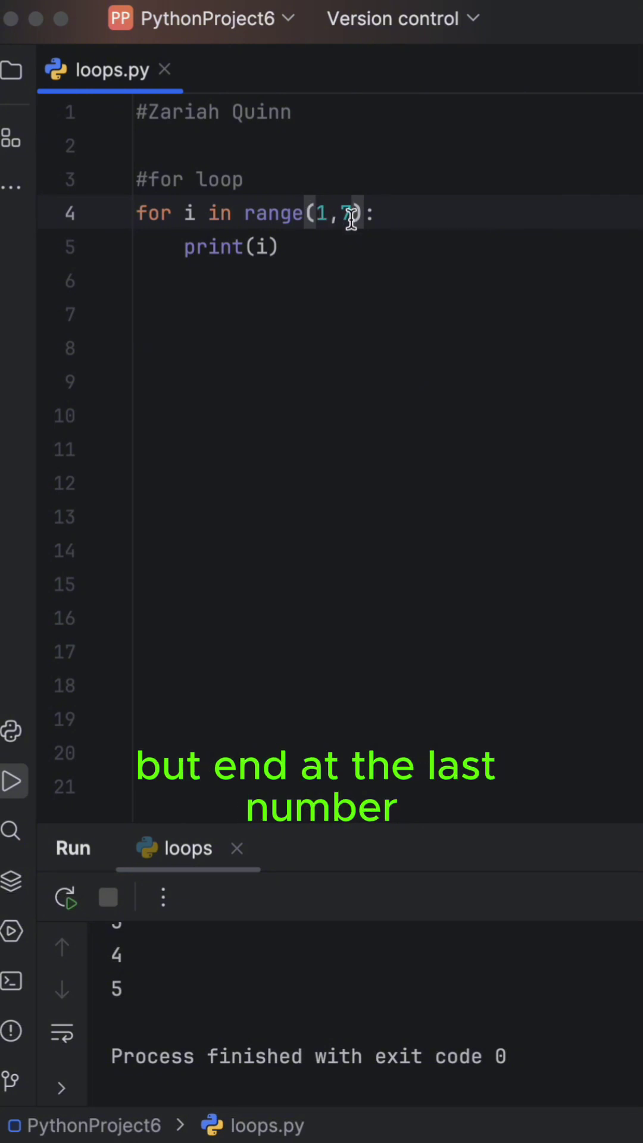
pyautogui.hotkey('ctrl', 'r')
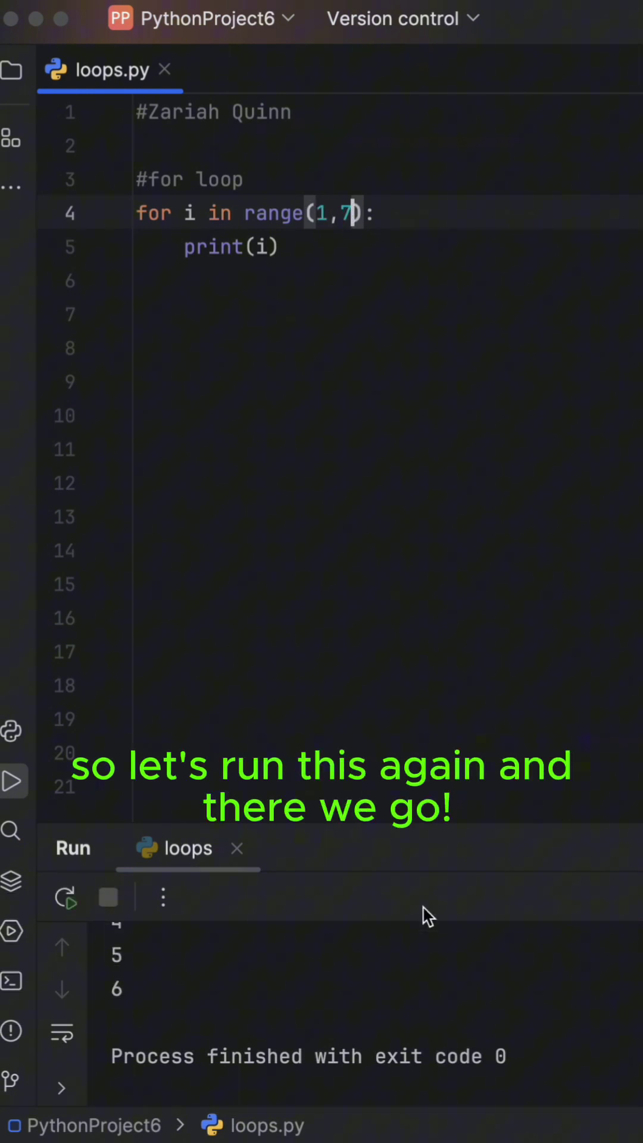
pyautogui.hotkey('ctrl', 'r')
pyautogui.scroll(-3, 149, 975)
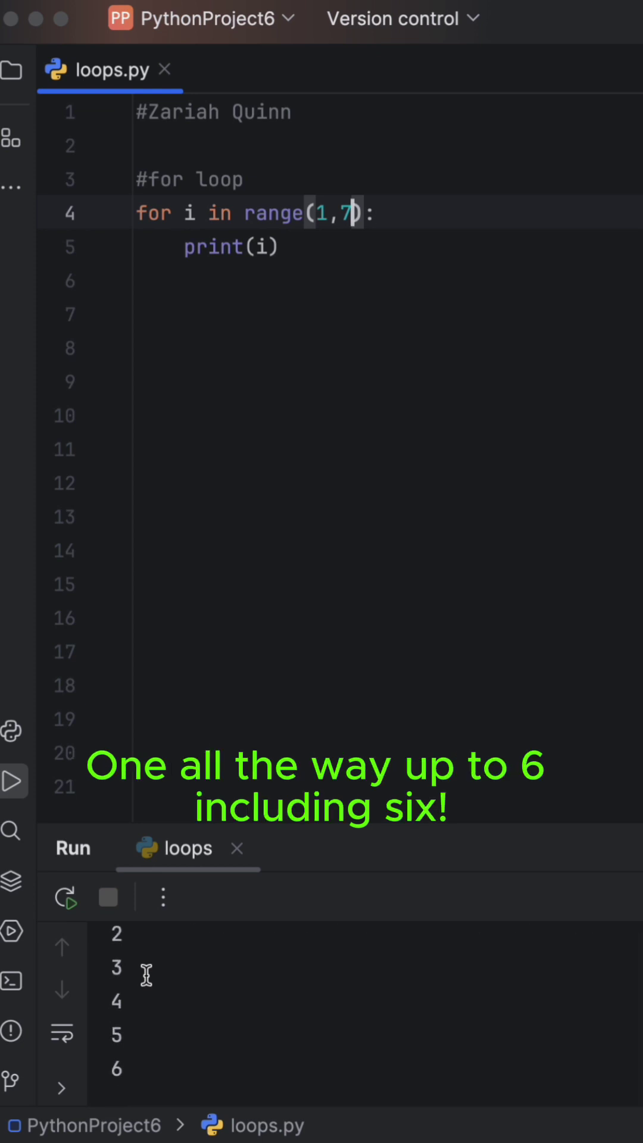
pyautogui.scroll(-2, 146, 976)
pyautogui.click(117, 1009)
pyautogui.doubleClick(116, 1009)
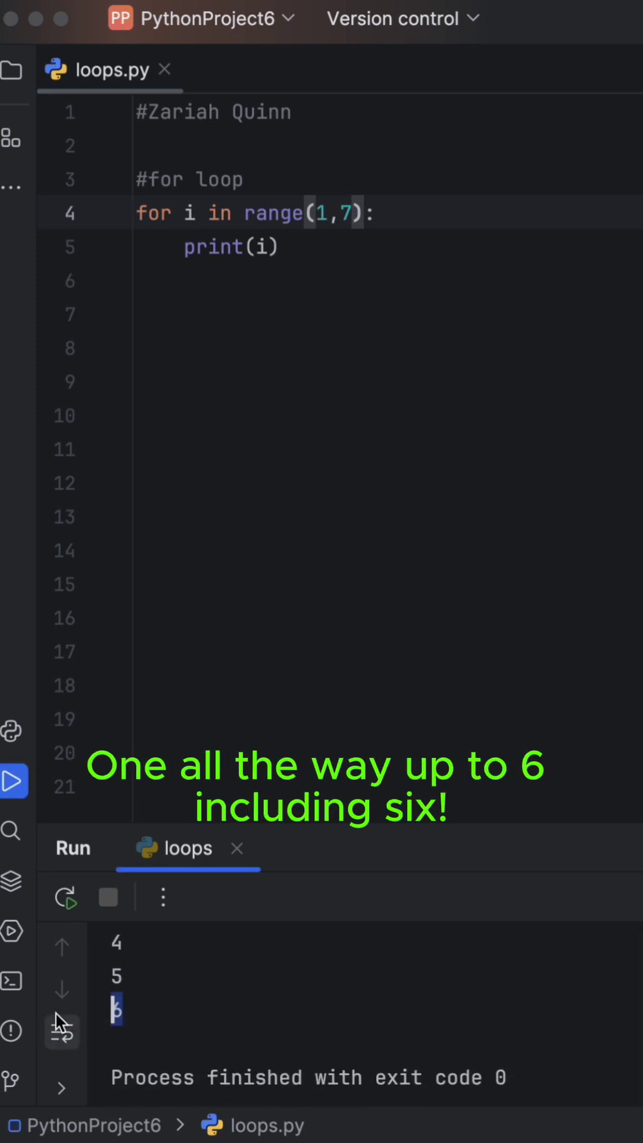
pyautogui.click(154, 1013)
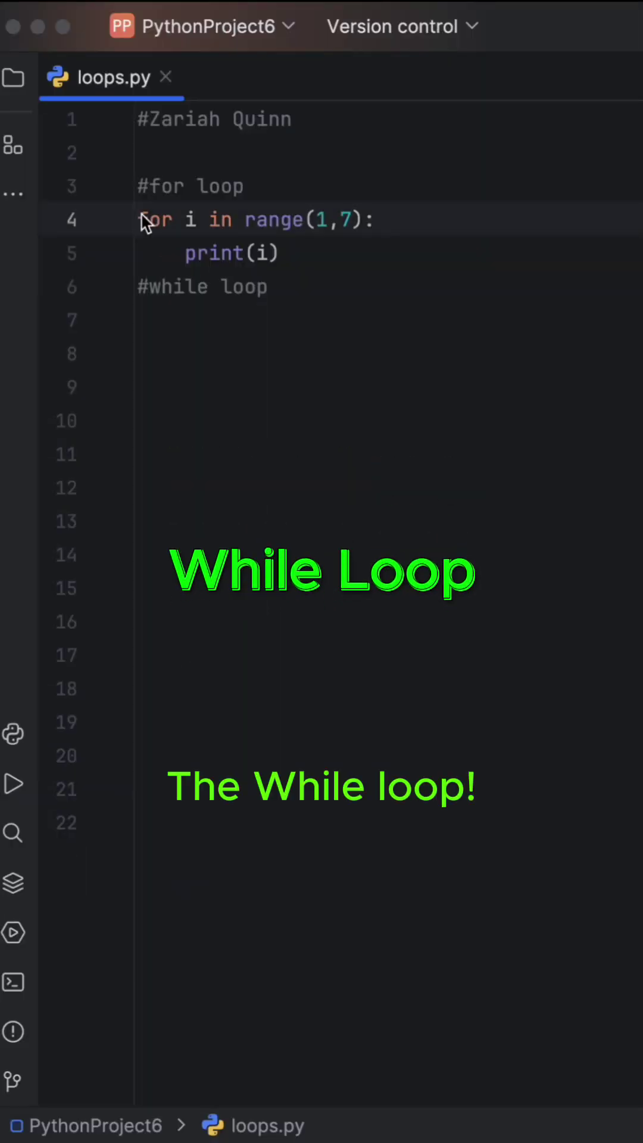
# Write the 'x = 1' and 'while x <= 3:' loop with print(x) and x += 1 below #while loop.
pyautogui.click(185, 253)
pyautogui.write('#')
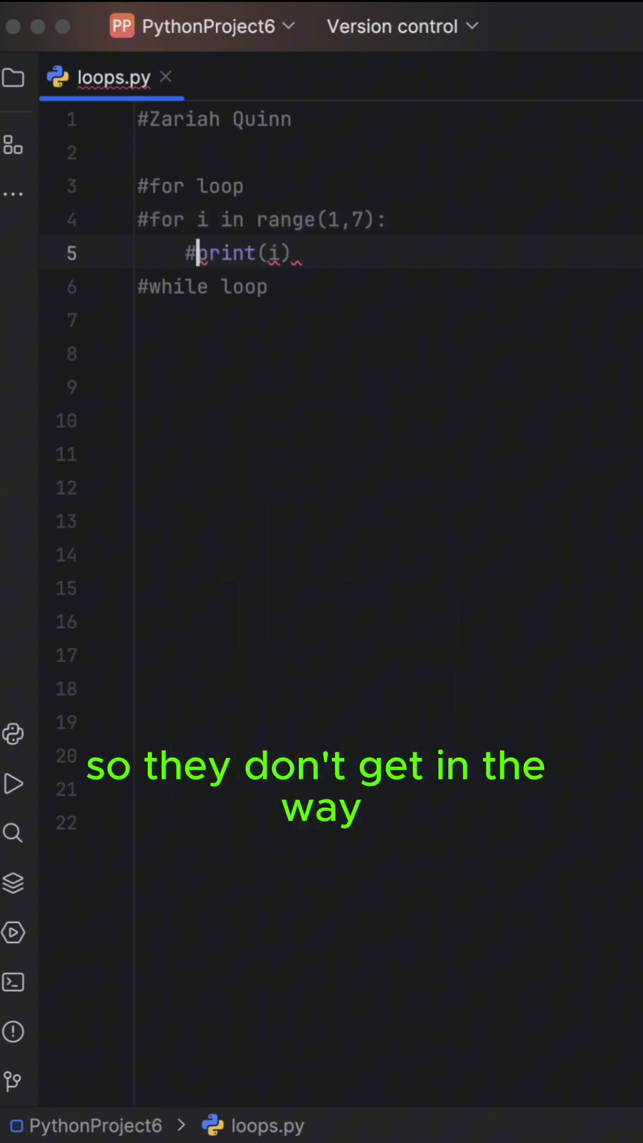
pyautogui.click(200, 310)
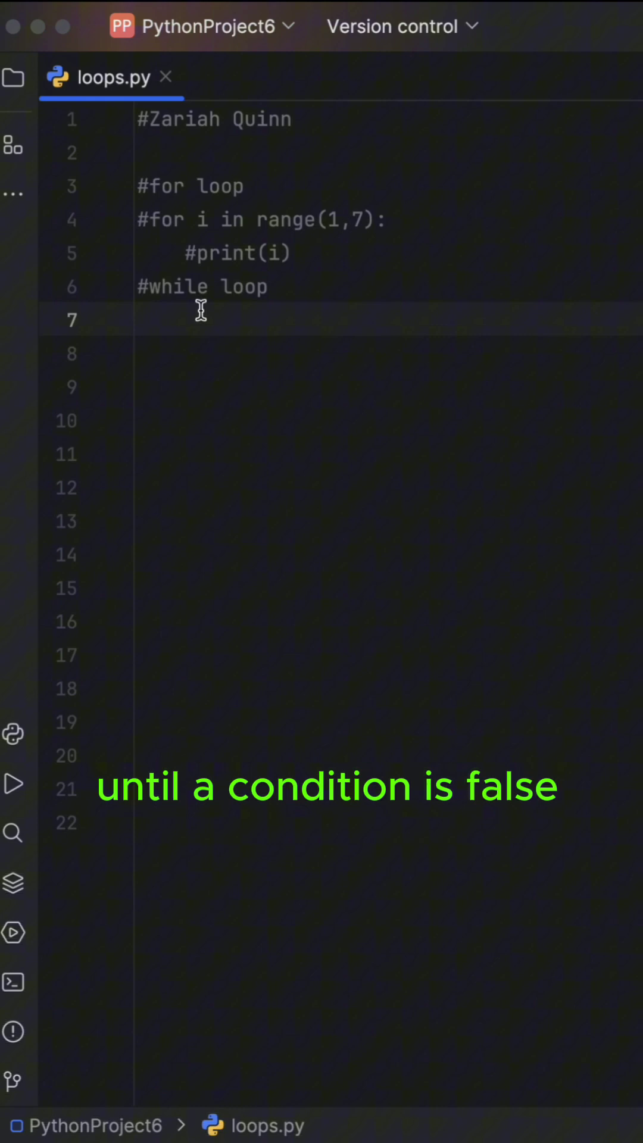
pyautogui.write('x = 1')
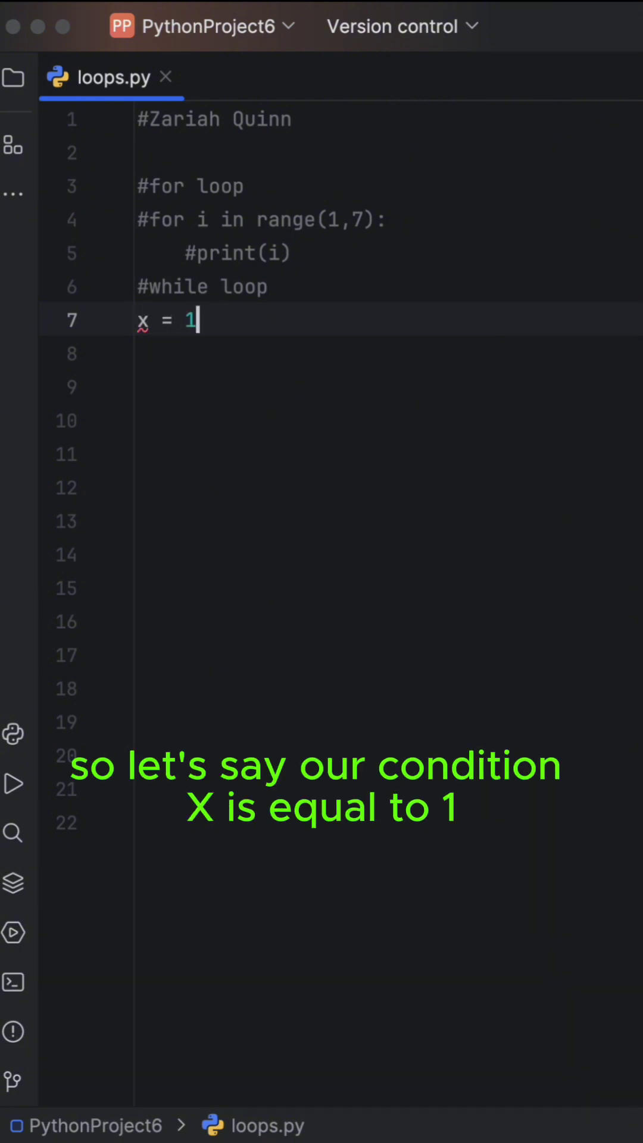
pyautogui.press('Return')
pyautogui.write('hil')
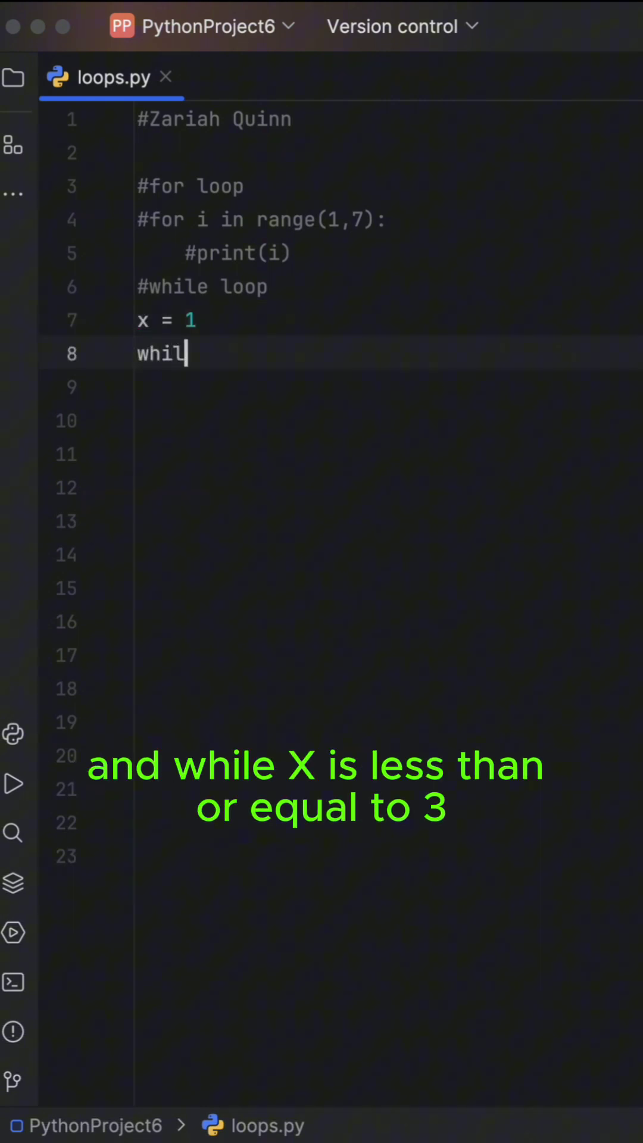
pyautogui.write('e x <')
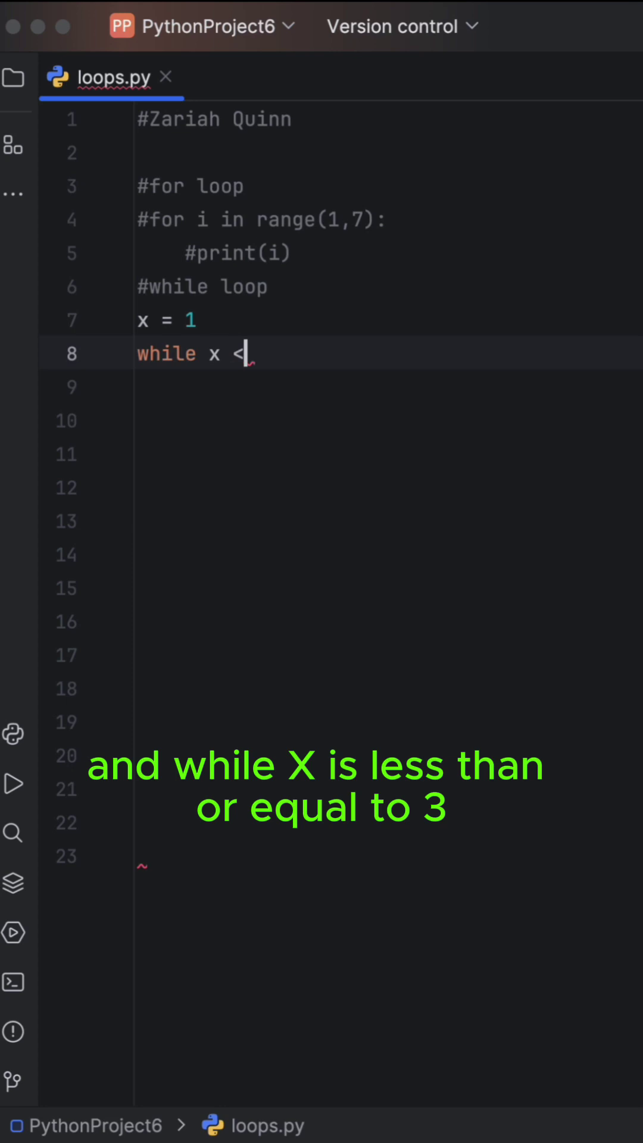
pyautogui.write('= 3:')
pyautogui.press('Return')
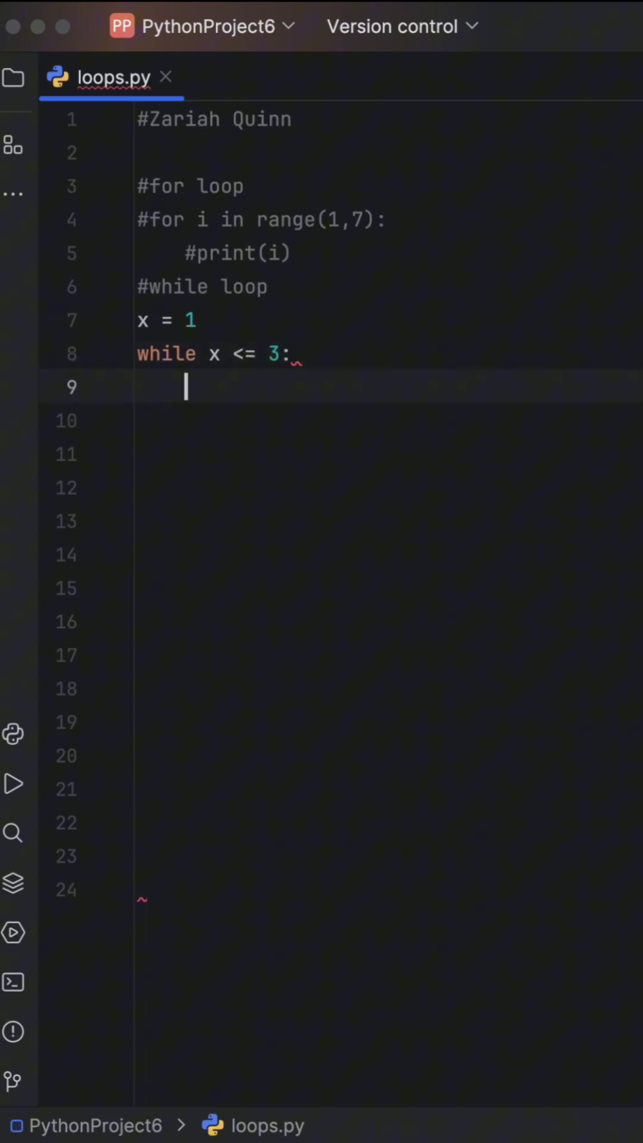
pyautogui.write('print(x')
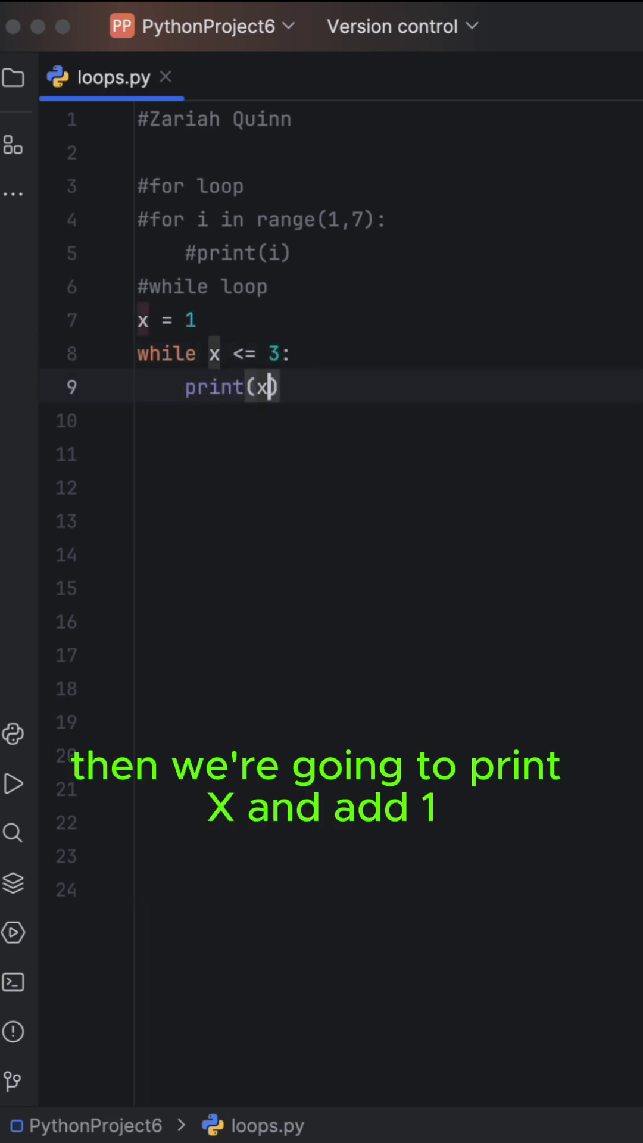
pyautogui.write(')')
pyautogui.press('Return')
pyautogui.write('x +=')
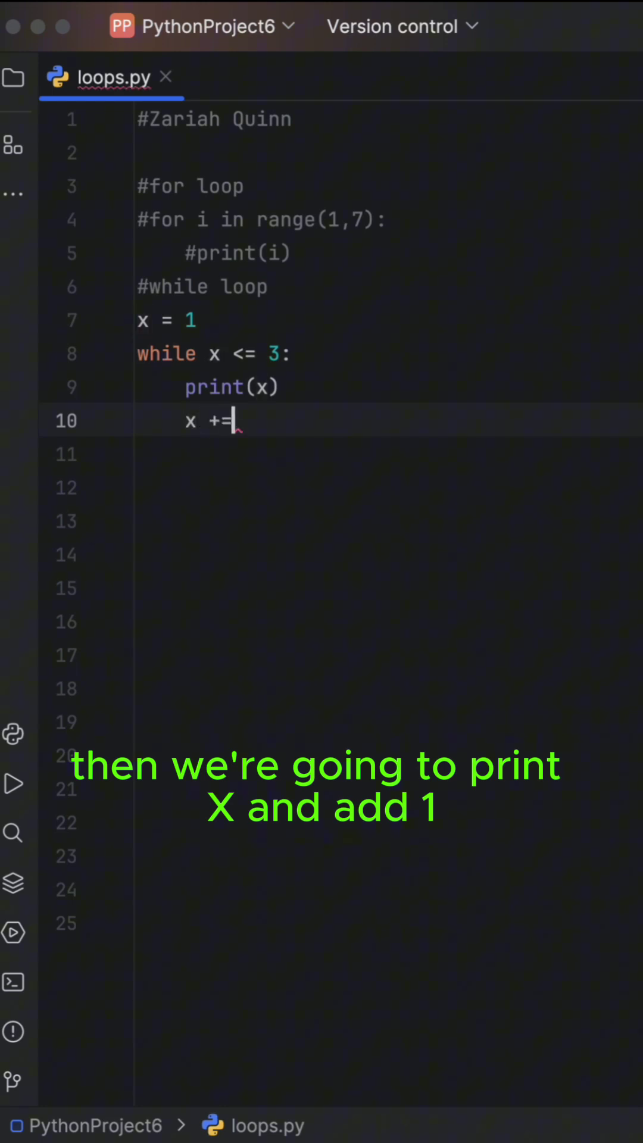
pyautogui.write(' 1')
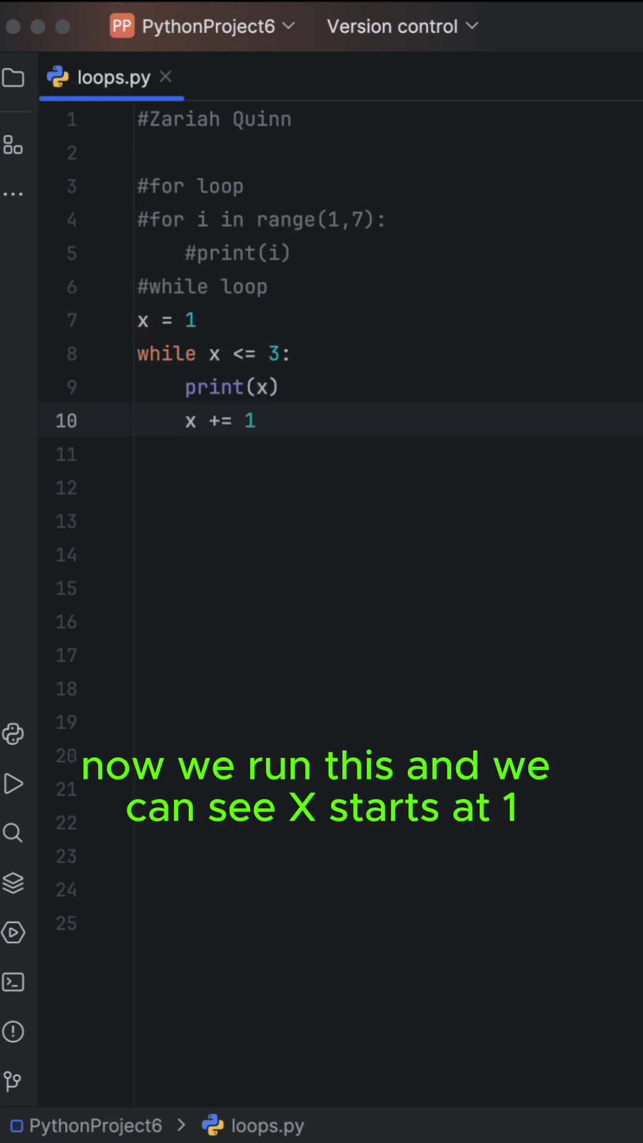
# Run loops.py and select the printed 1, 2, 3 in the output.
pyautogui.hotkey('ctrl', 'shift', 'r')
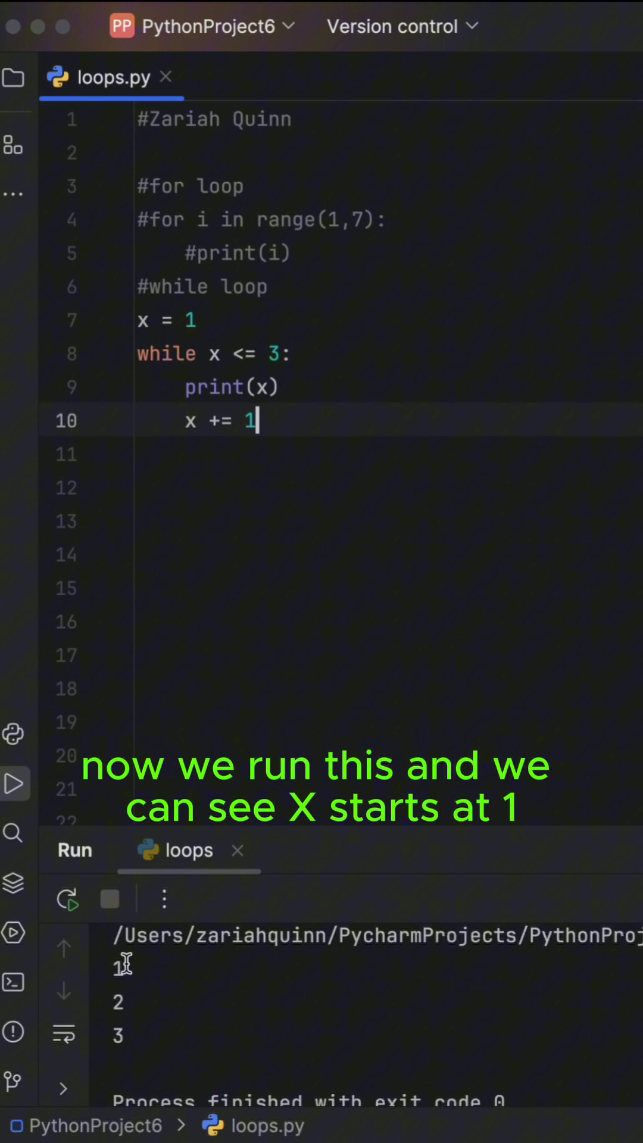
pyautogui.moveTo(133, 1036); pyautogui.dragTo(108, 960)
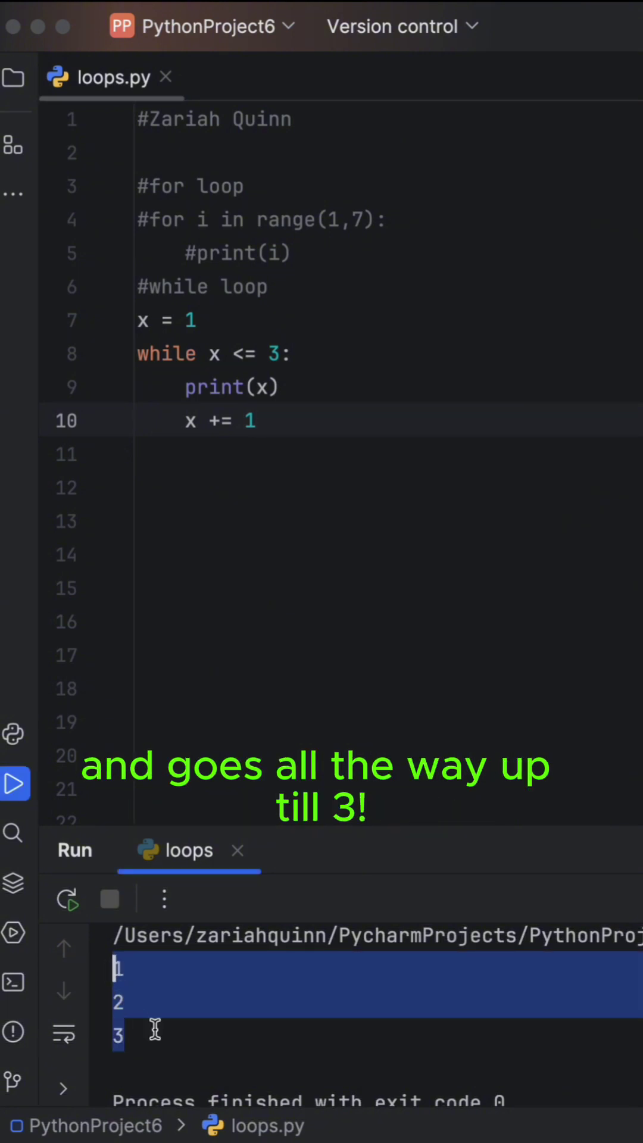
pyautogui.click(166, 1060)
pyautogui.write('#real world example')
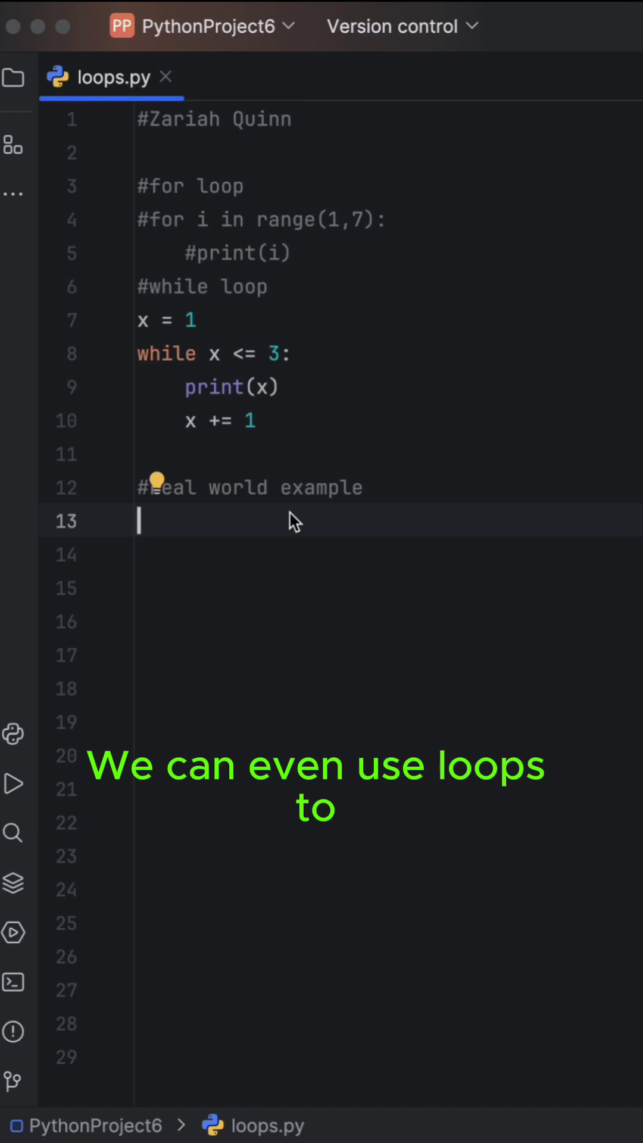
pyautogui.write('name')
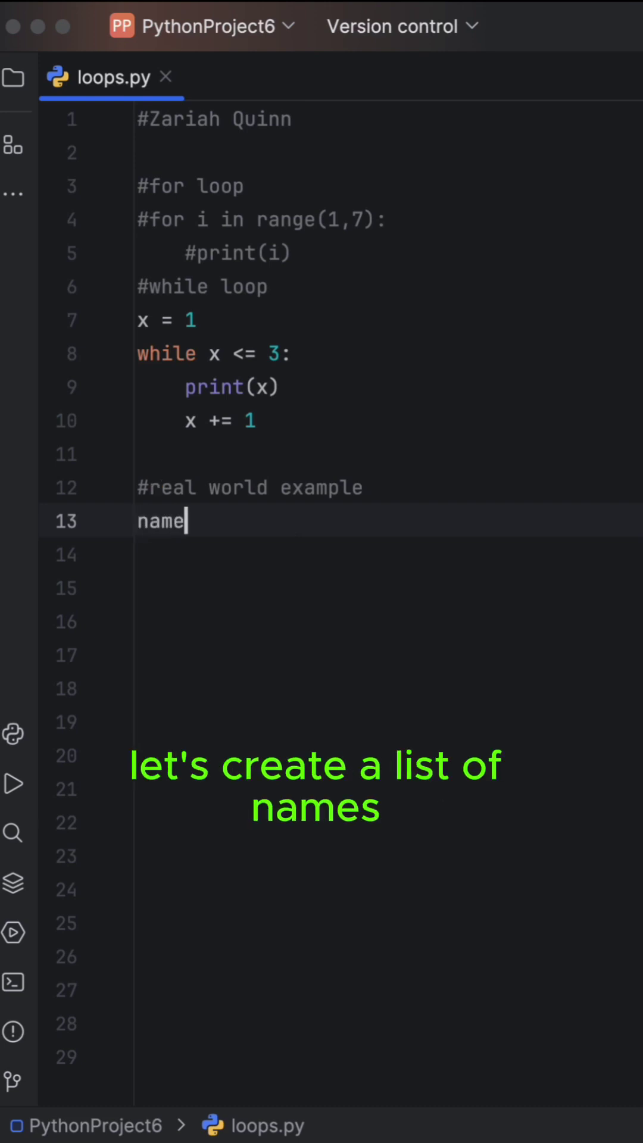
pyautogui.write('s = ["Alice", "Bob", "Charlie"]')
# Add the names list and 'for name in names' greeting loop, run it, and select the greetings.
pyautogui.press('Return')
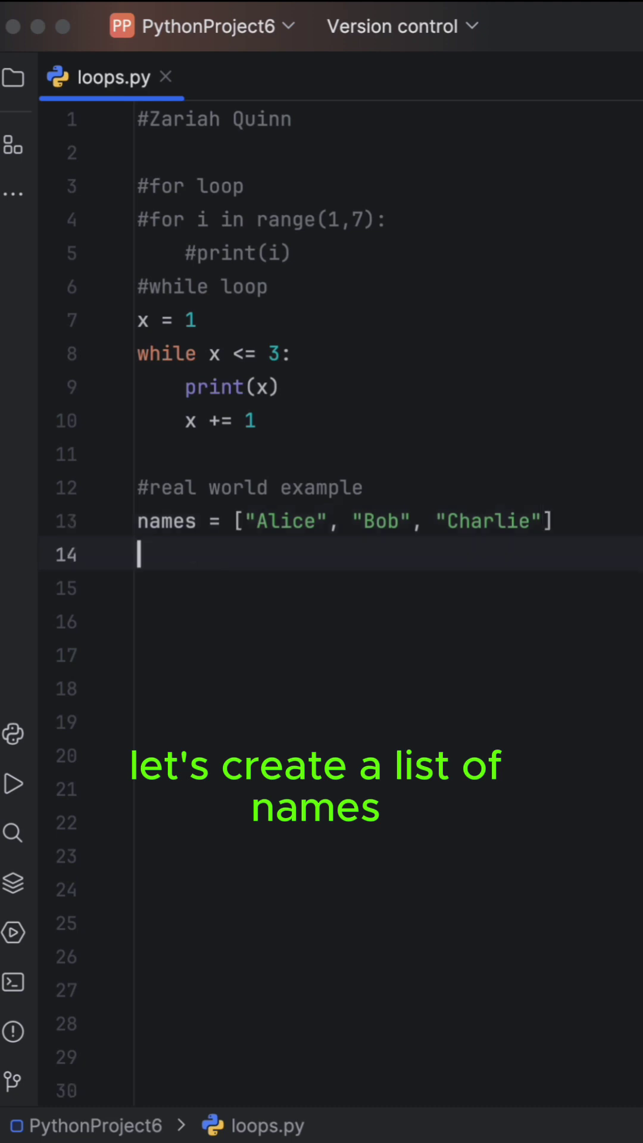
pyautogui.write('for name in')
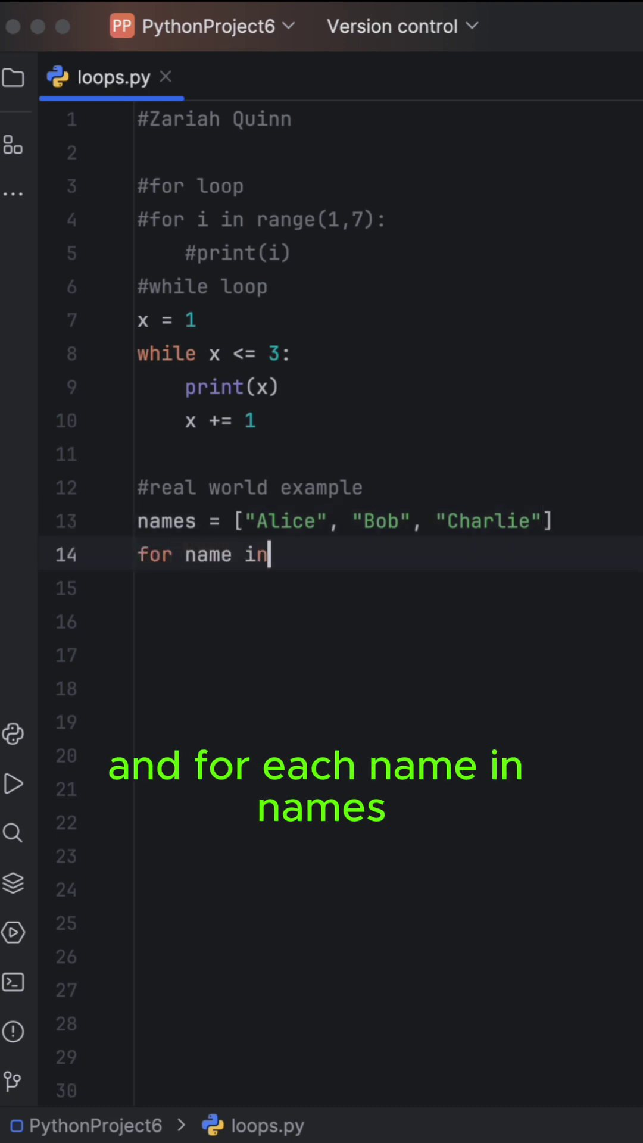
pyautogui.write(' names:')
pyautogui.press('Return')
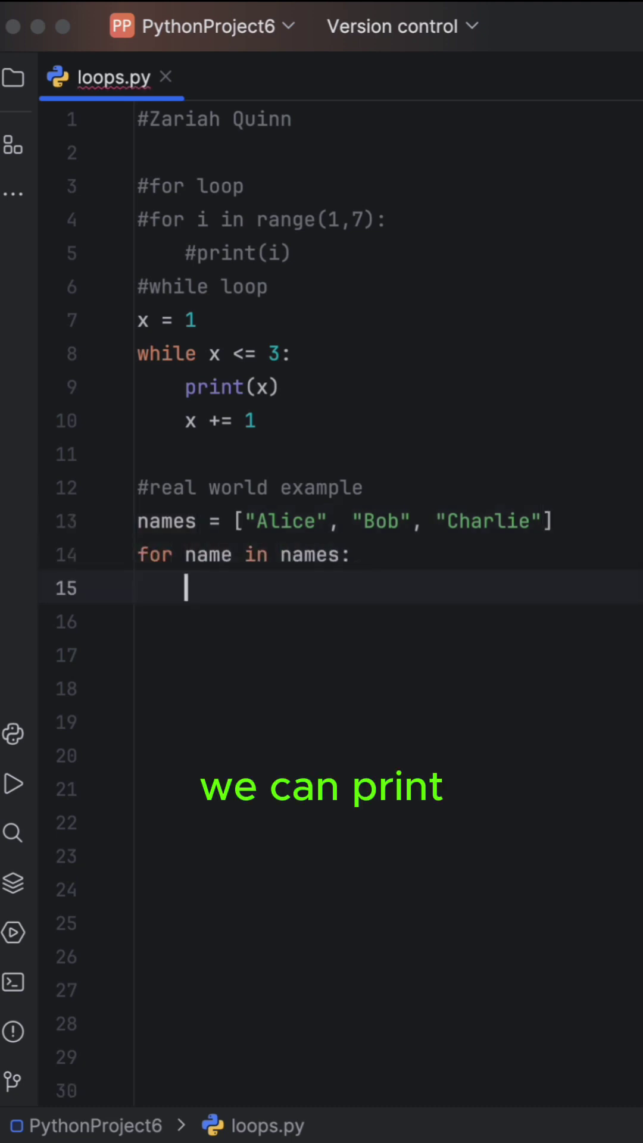
pyautogui.write('print("')
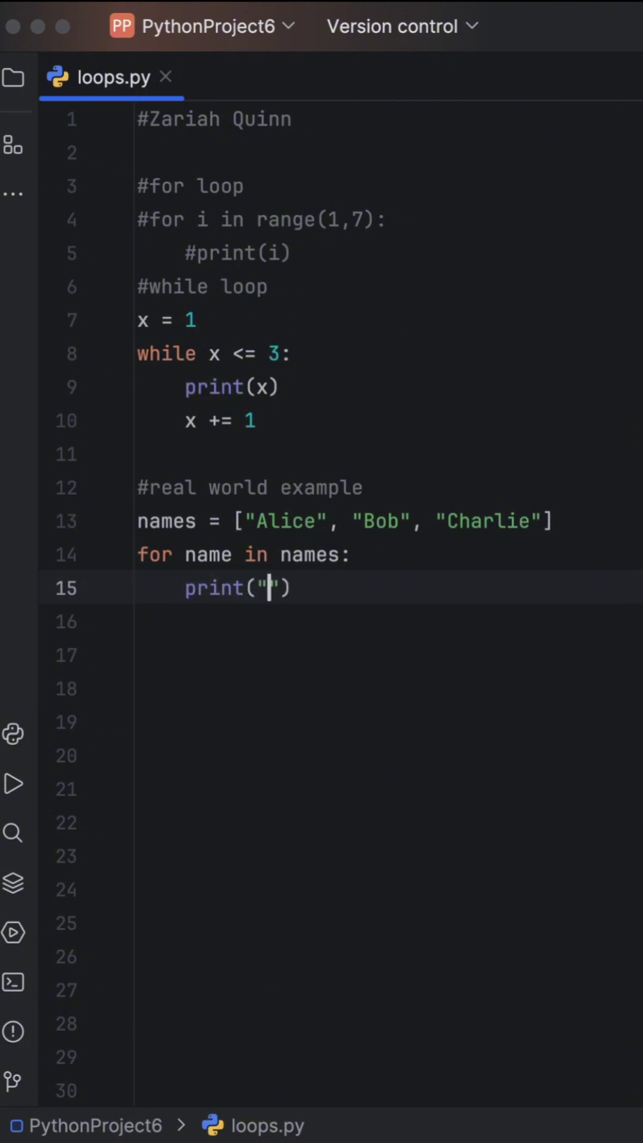
pyautogui.write('Hello ')
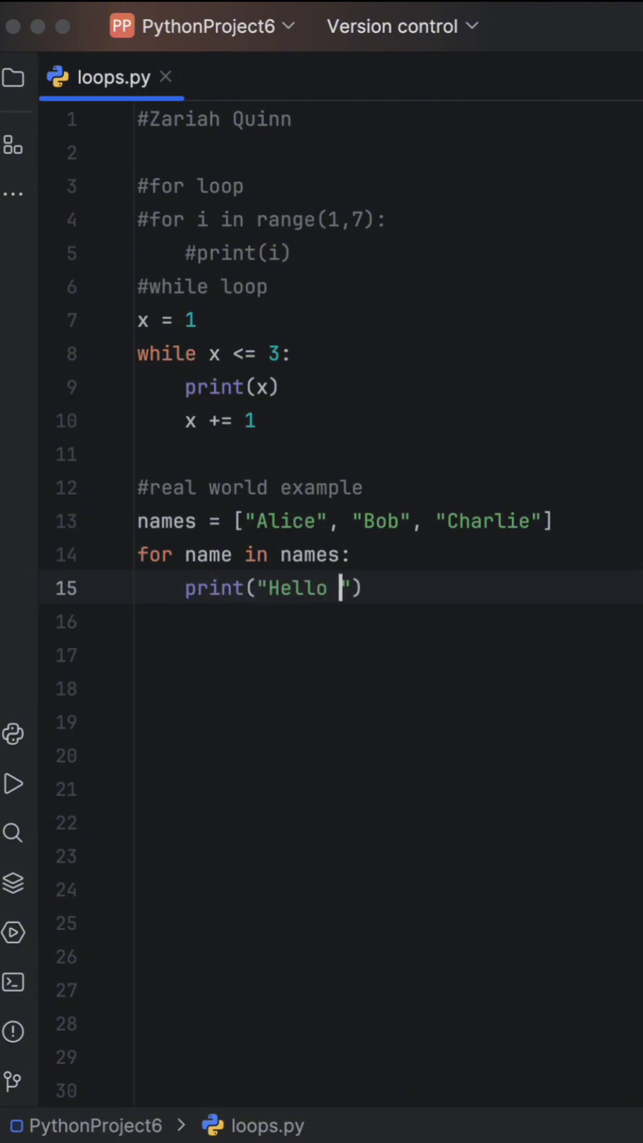
pyautogui.write('" + name')
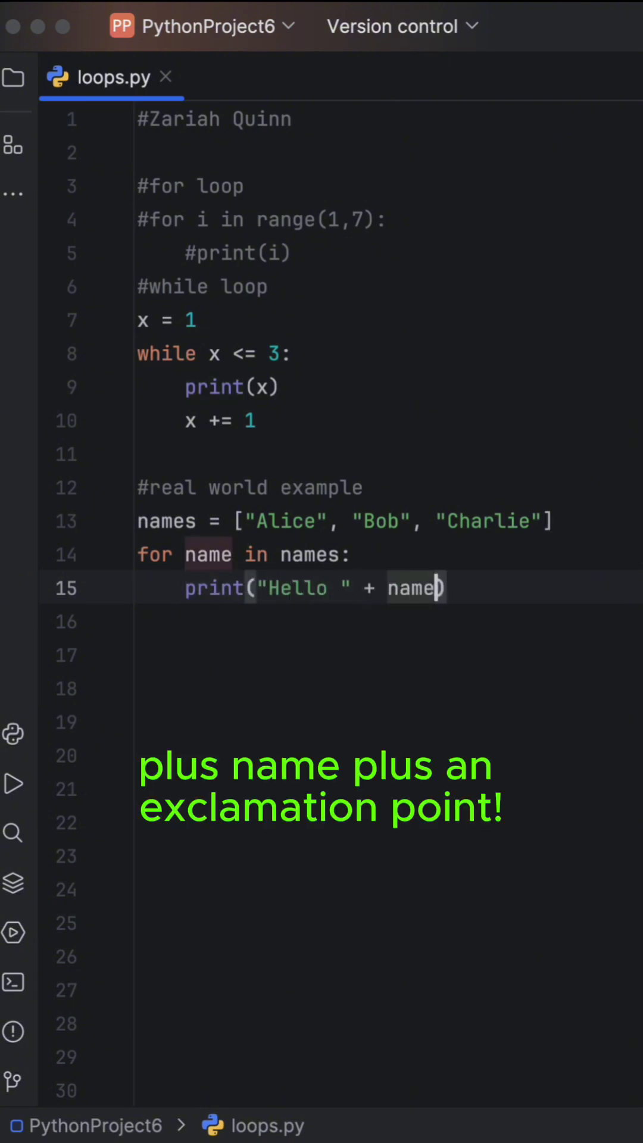
pyautogui.write(' + "')
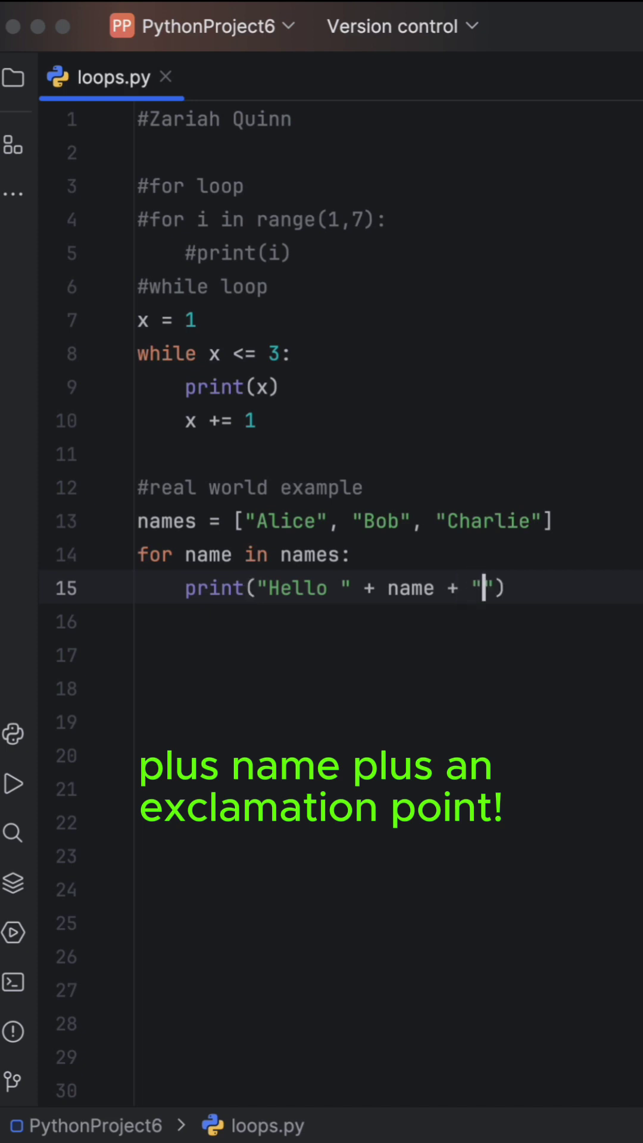
pyautogui.write('!')
pyautogui.hotkey('ctrl', 'r')
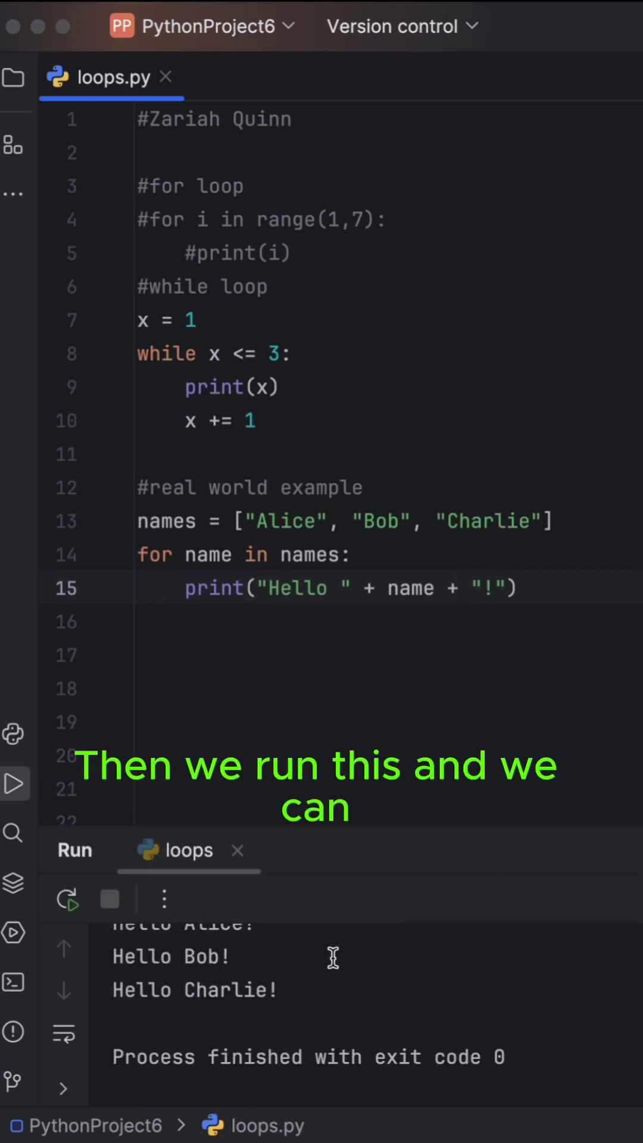
pyautogui.moveTo(304, 1049)
pyautogui.mouseDown()
pyautogui.moveTo(141, 1050)
pyautogui.moveTo(86, 986)
pyautogui.mouseUp()
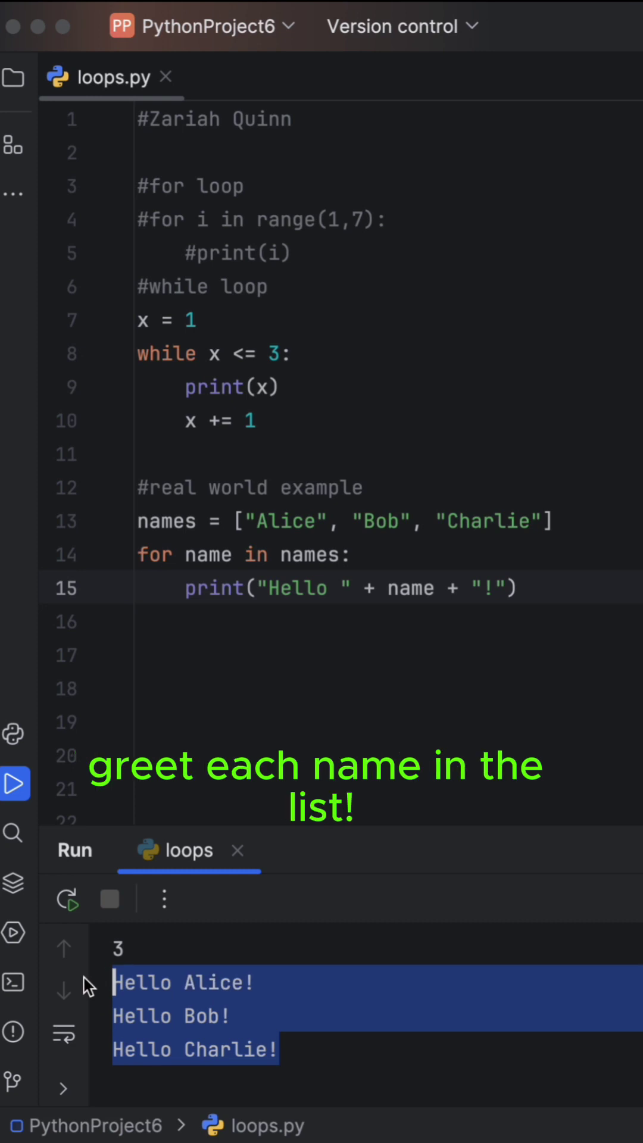
pyautogui.click(276, 1021)
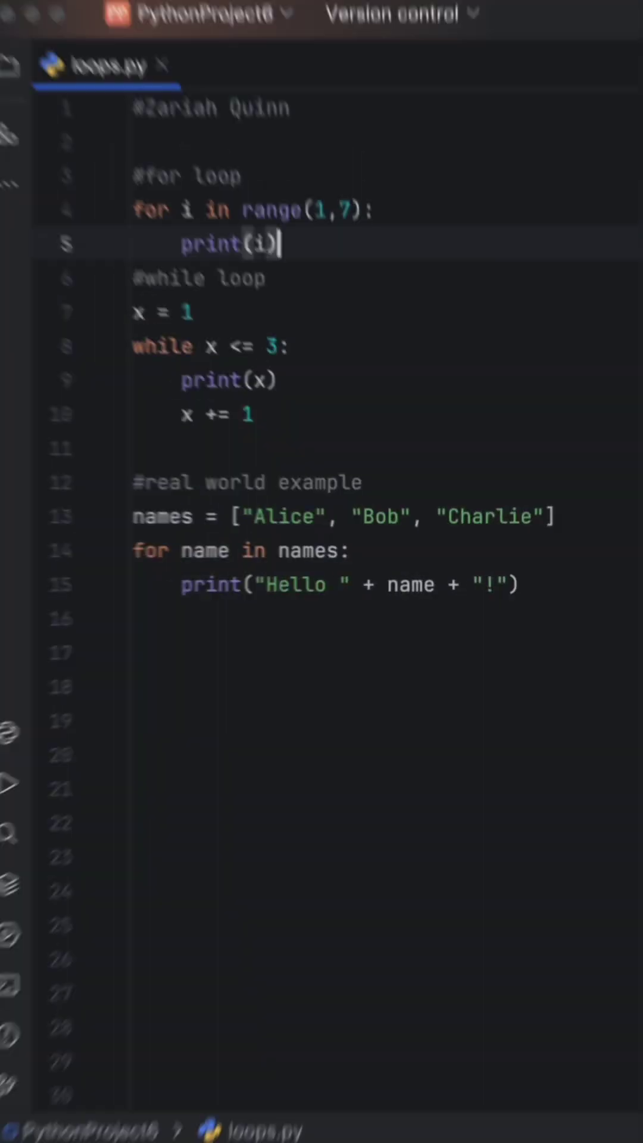